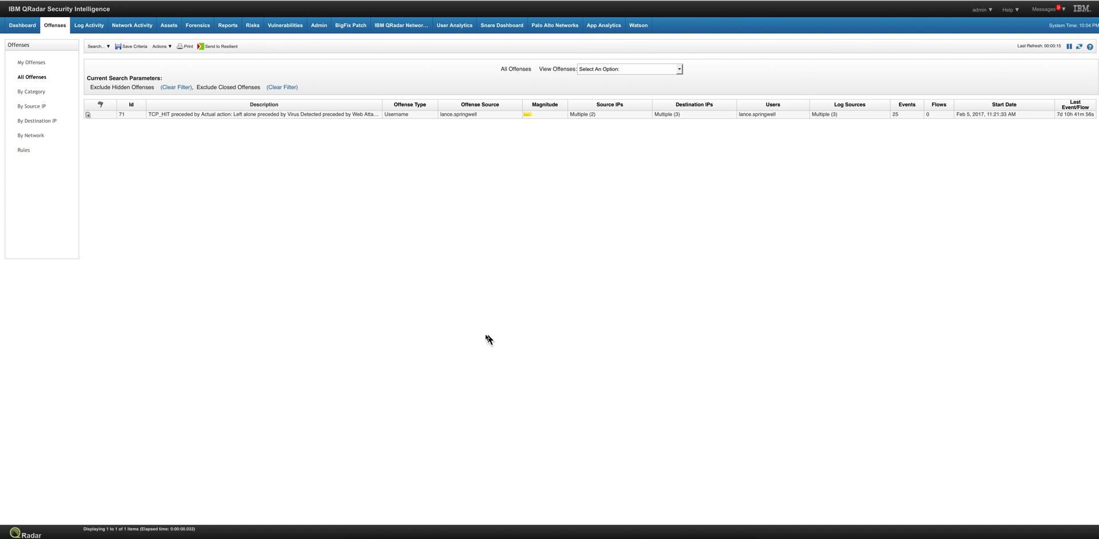
# Open Offense 71 from the All Offenses list to view its summary of 25 events
pyautogui.doubleClick(237, 114)
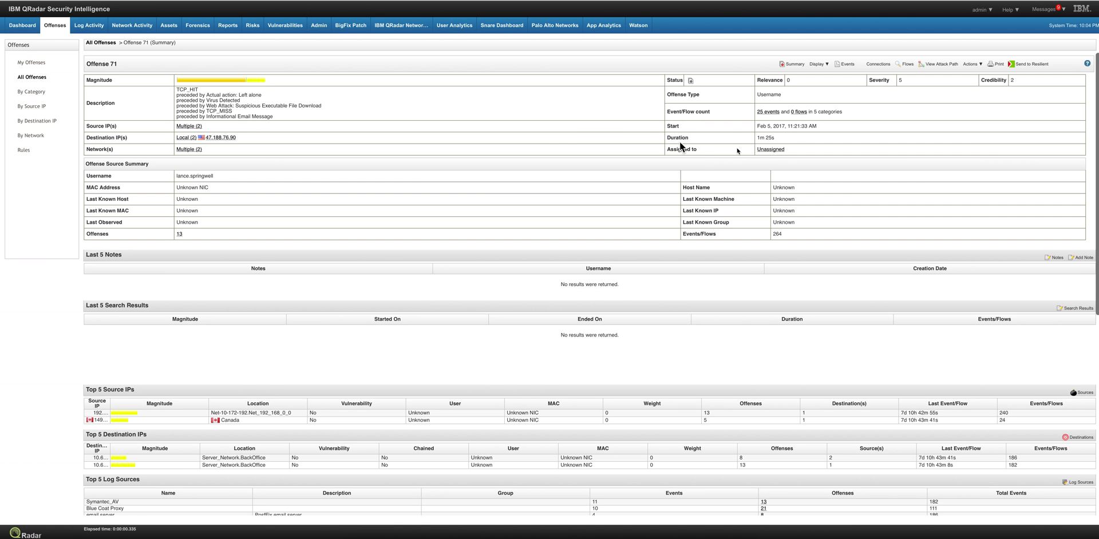
# Show Offense 71's 25 events in a popup and enlarge it to display all rows
pyautogui.click(769, 112)
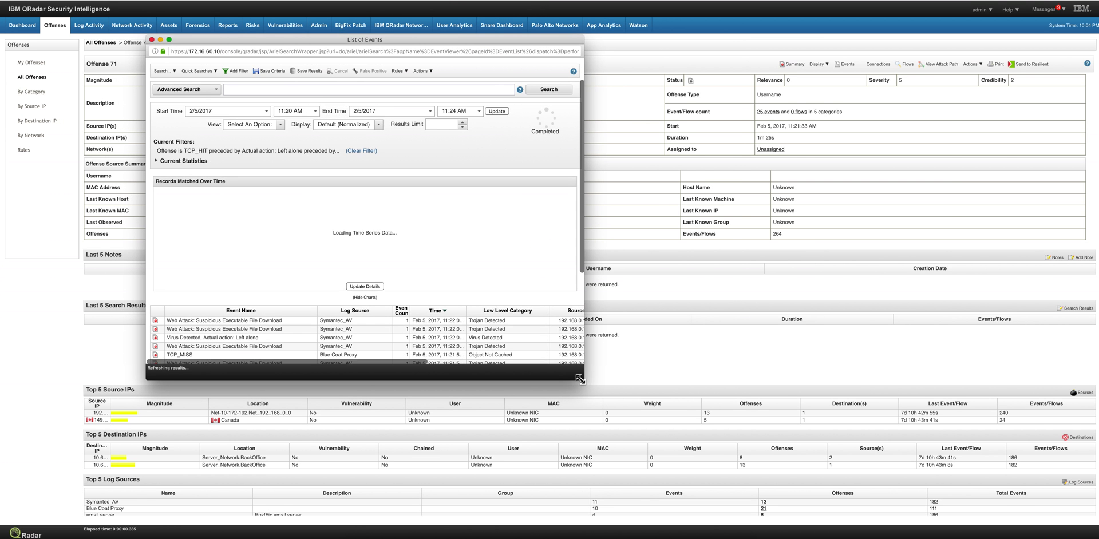
pyautogui.moveTo(580, 378); pyautogui.dragTo(1055, 531)
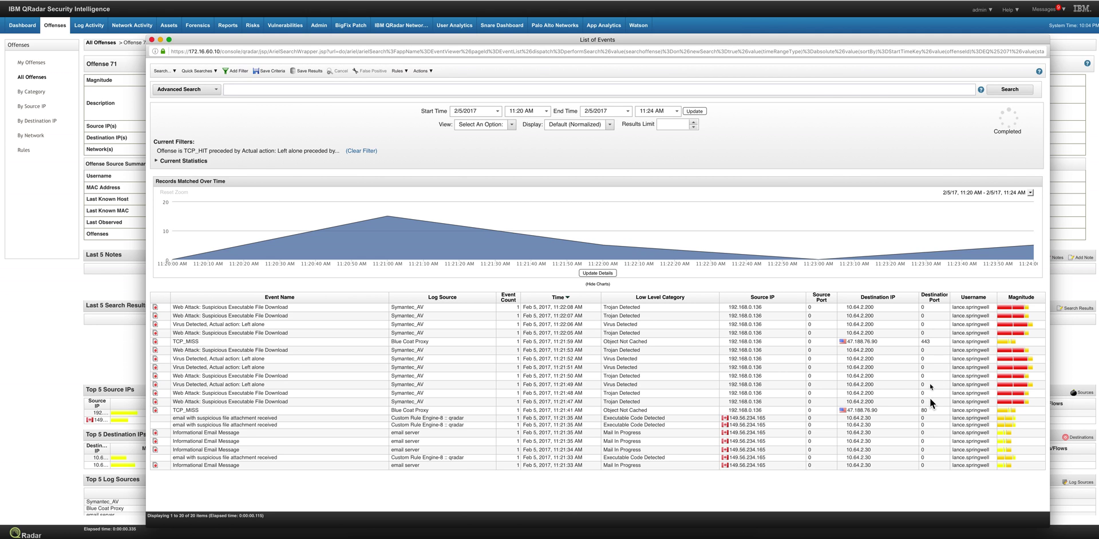
# Review the TCP_MISS event's details, then close the List of Events window
pyautogui.doubleClick(200, 342)
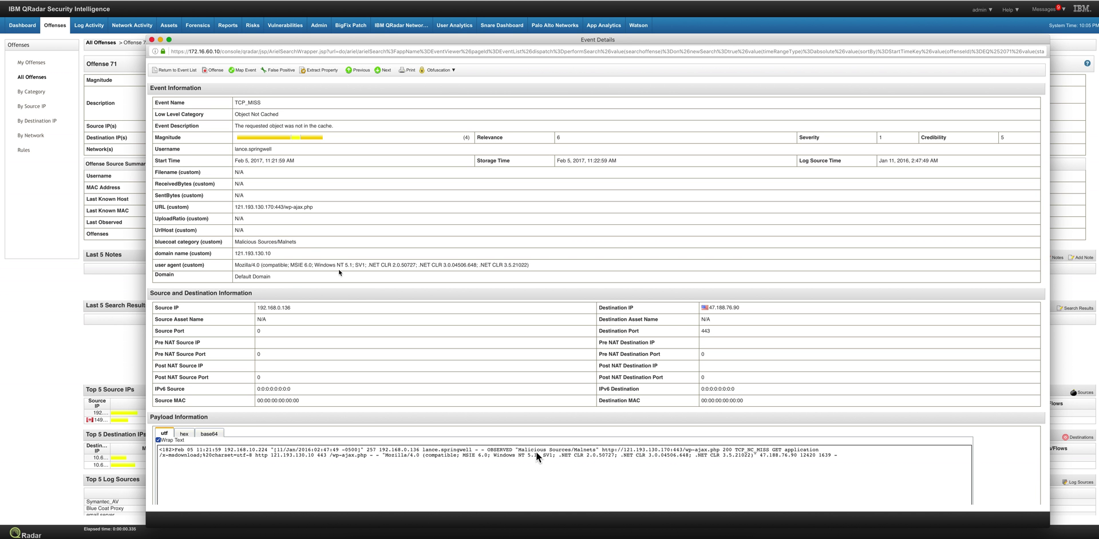
pyautogui.click(177, 71)
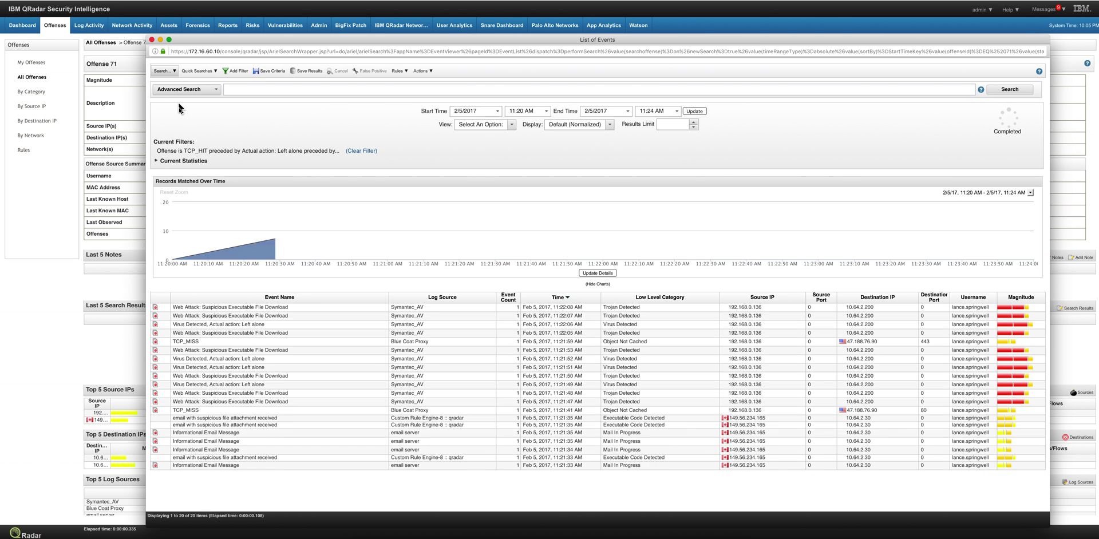
pyautogui.click(151, 40)
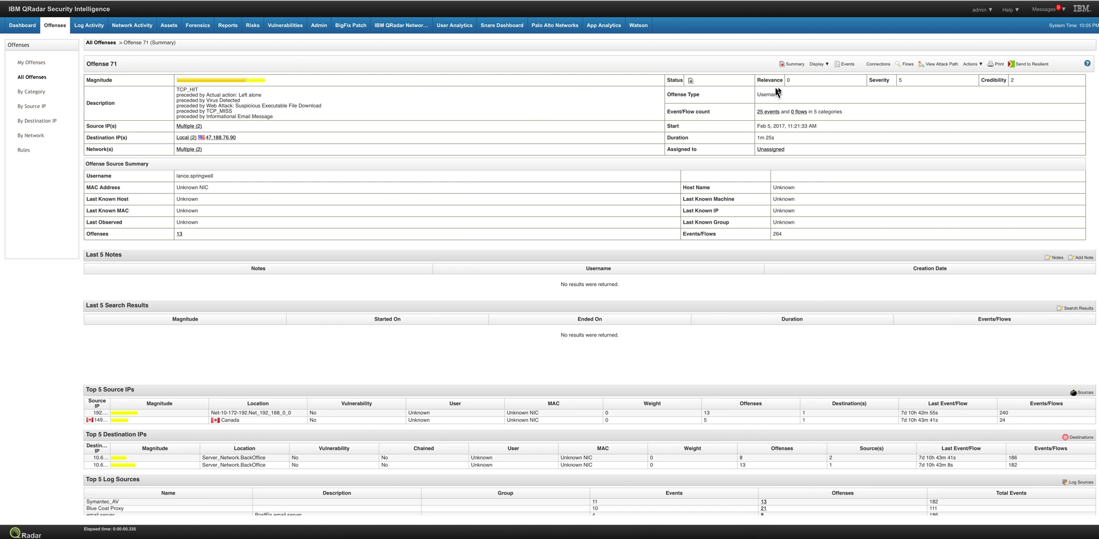
# List the offense's contributing rules and open 'email with suspicious file attachment received' in the Rule Wizard
pyautogui.click(817, 64)
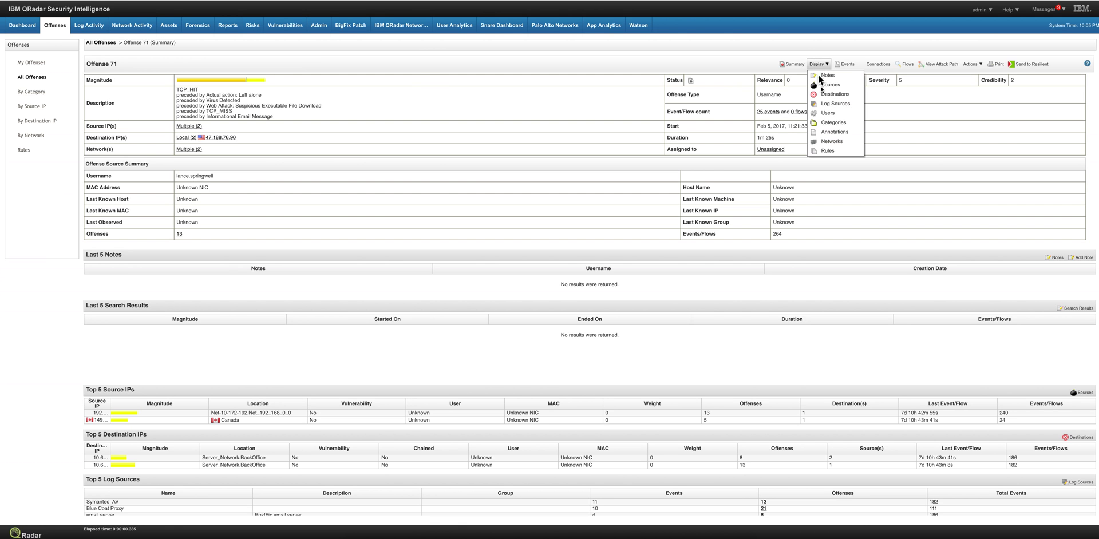
pyautogui.click(828, 151)
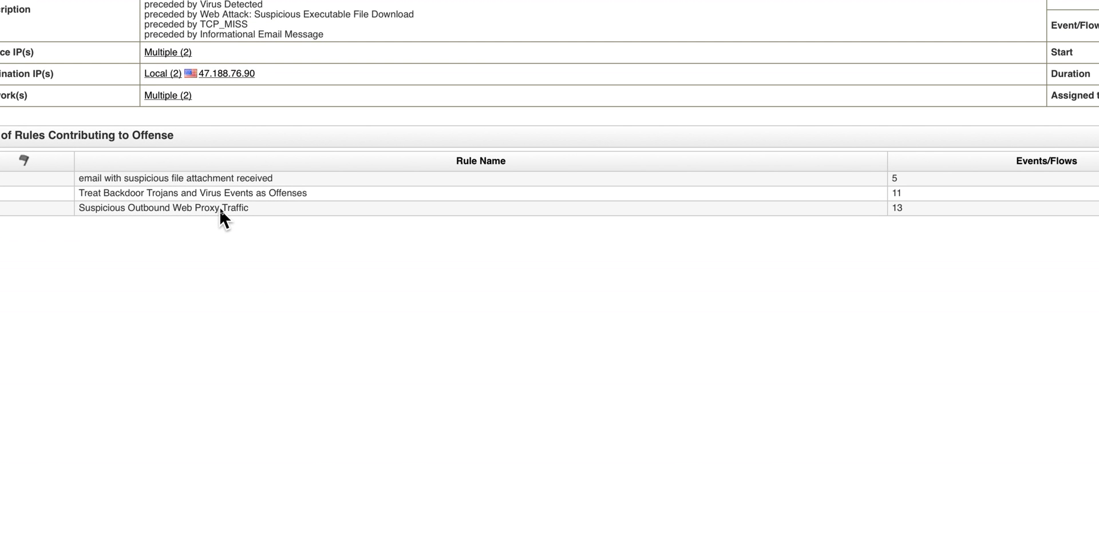
pyautogui.doubleClick(169, 177)
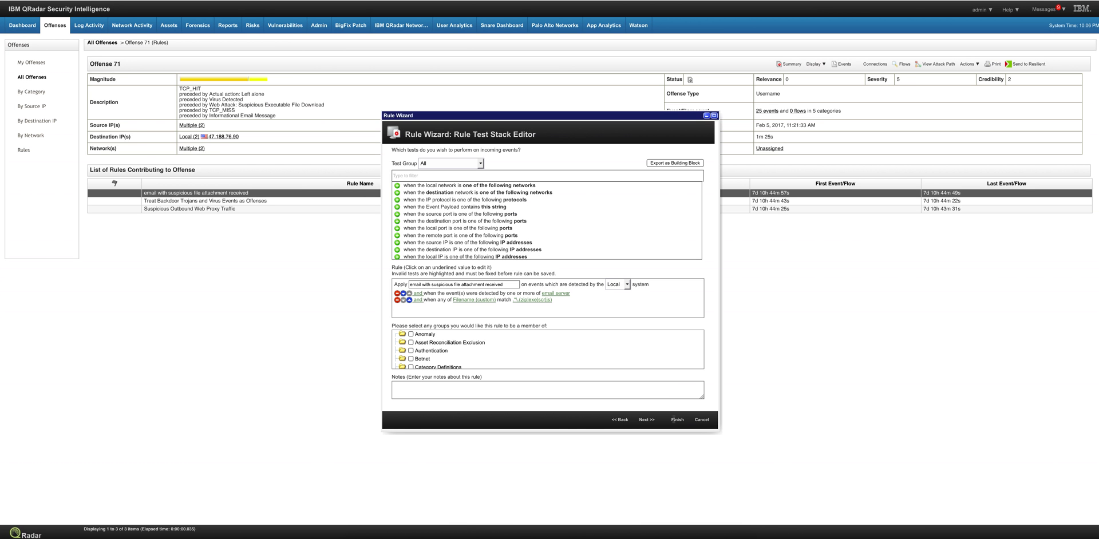
# Cancel the Rule Wizard unchanged and reopen the 25-event list, centring its window
pyautogui.click(701, 419)
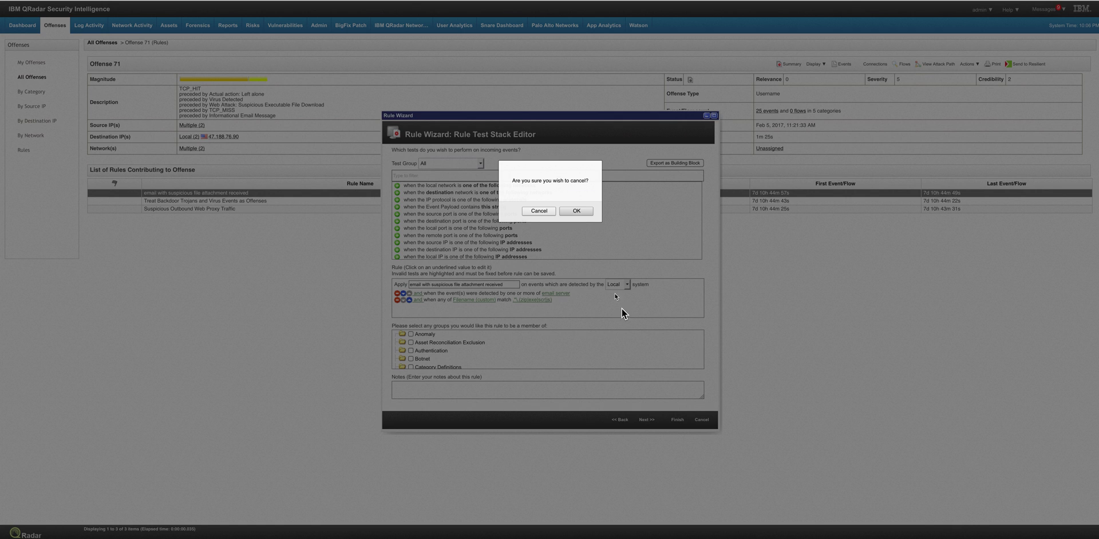
pyautogui.click(575, 209)
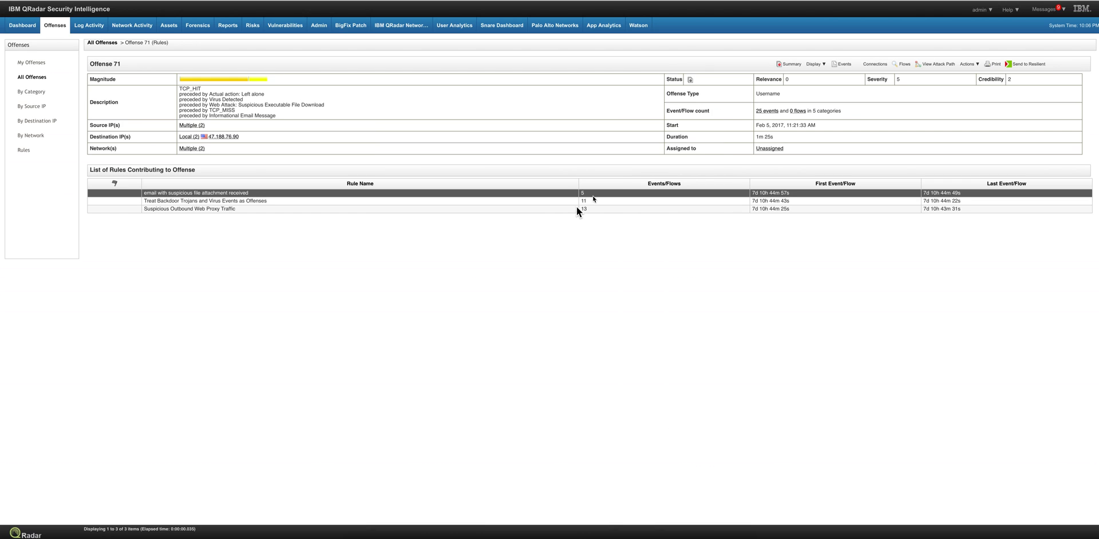
pyautogui.click(765, 111)
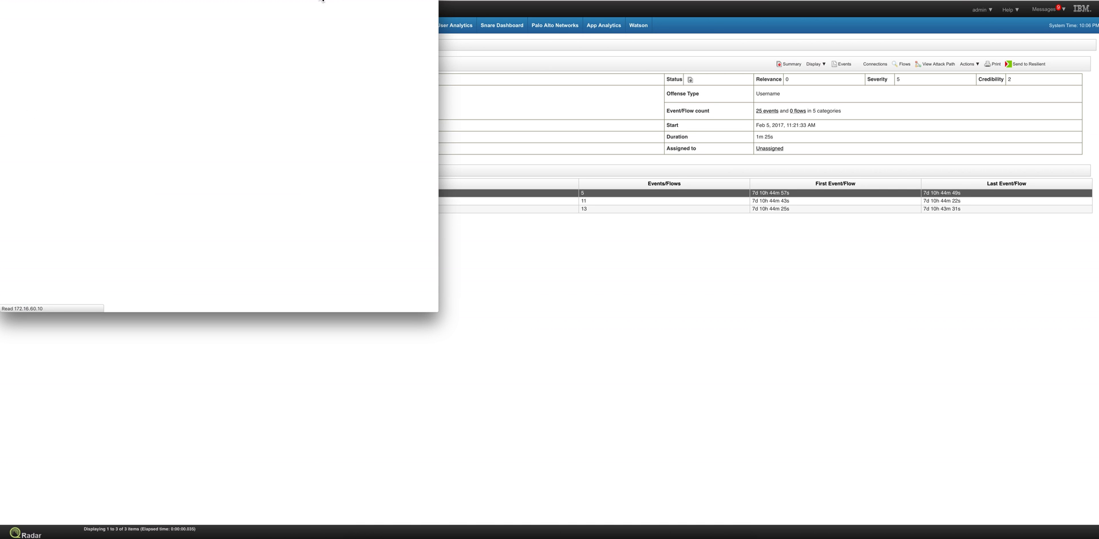
pyautogui.moveTo(317, 0); pyautogui.dragTo(480, 71)
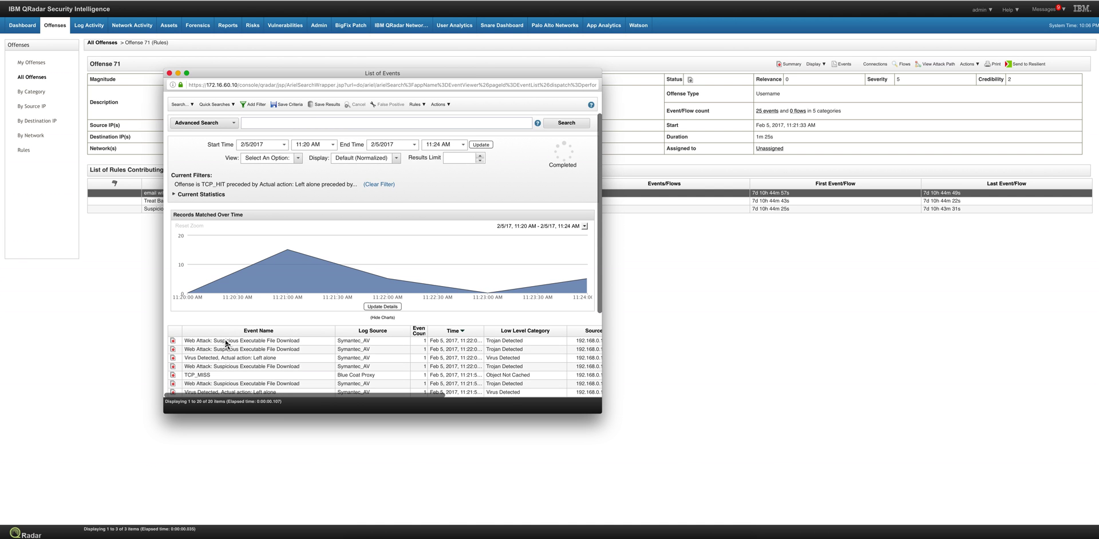
# Inspect the first Web Attack download event, select its MD5 hash, then close its details
pyautogui.click(227, 344)
pyautogui.doubleClick(227, 342)
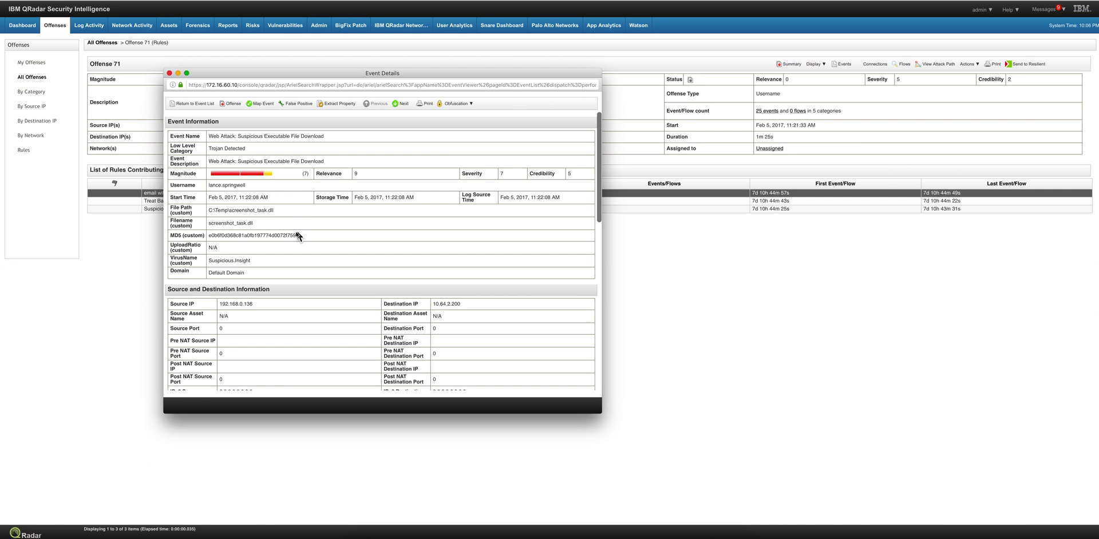
pyautogui.doubleClick(225, 237)
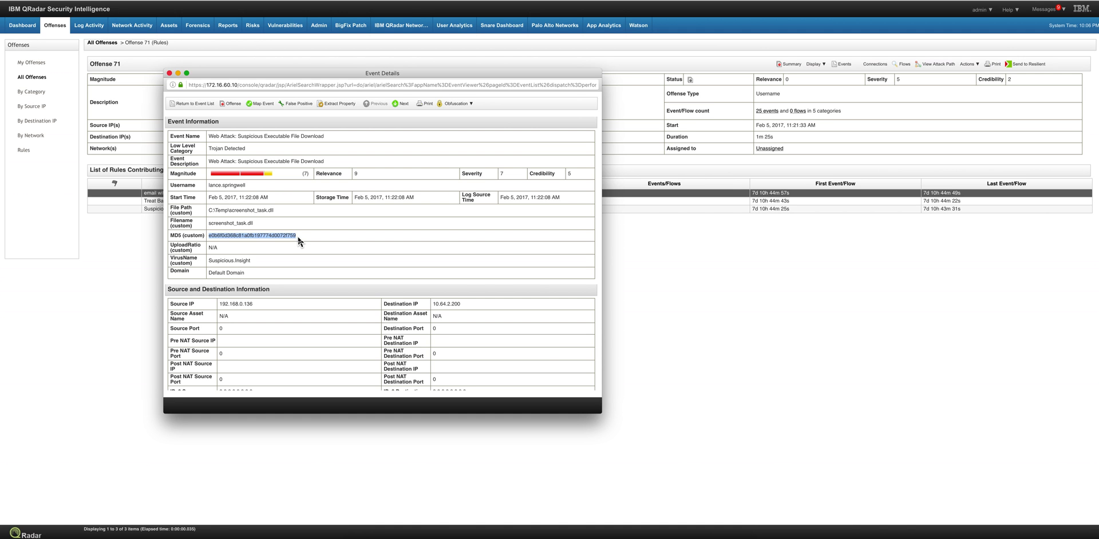
pyautogui.click(169, 73)
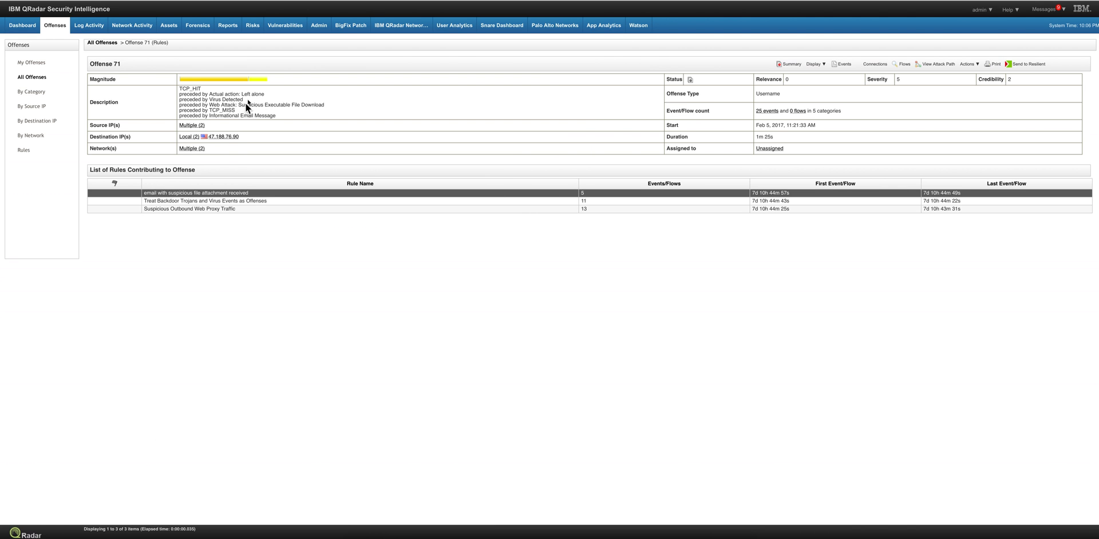
# In the Watson tab, open incident 71 and explore its insights graph
pyautogui.click(636, 31)
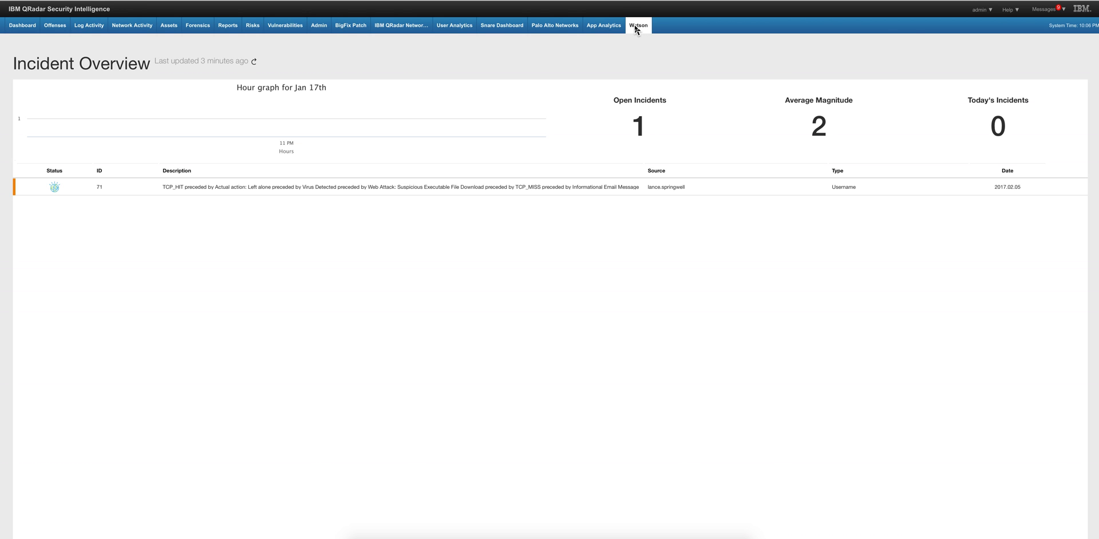
pyautogui.click(318, 189)
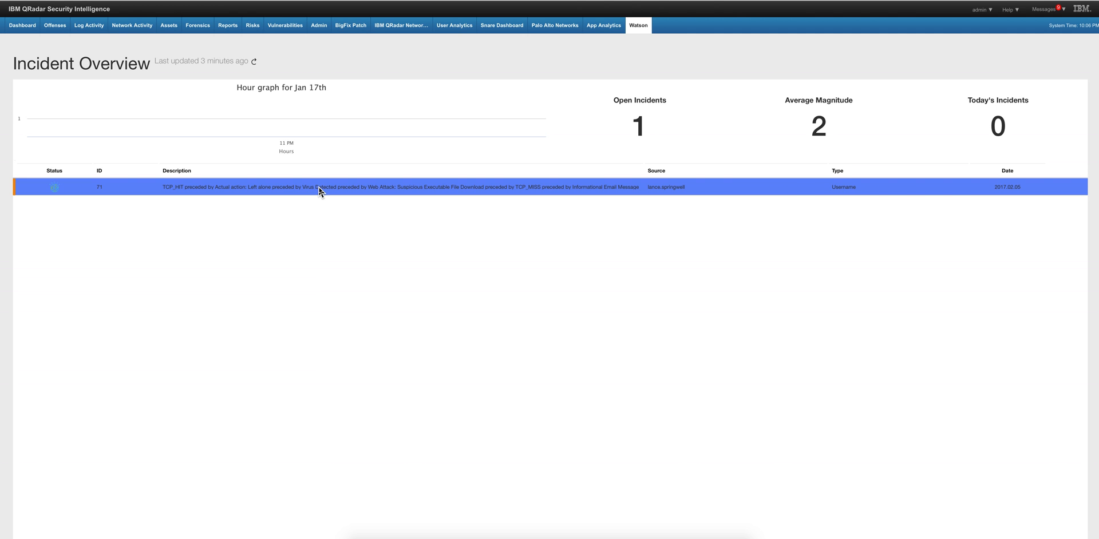
pyautogui.doubleClick(318, 187)
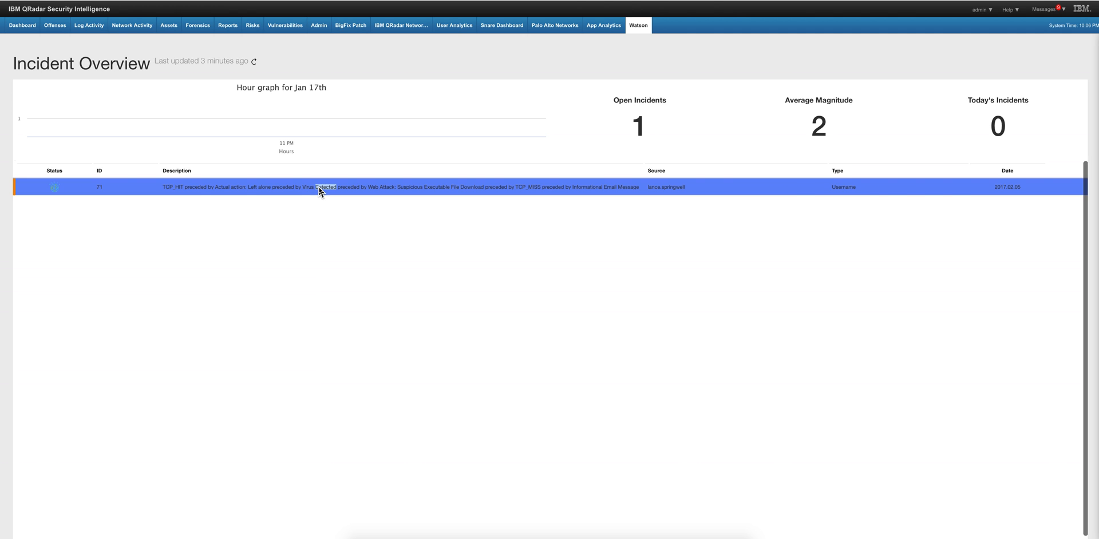
pyautogui.click(146, 189)
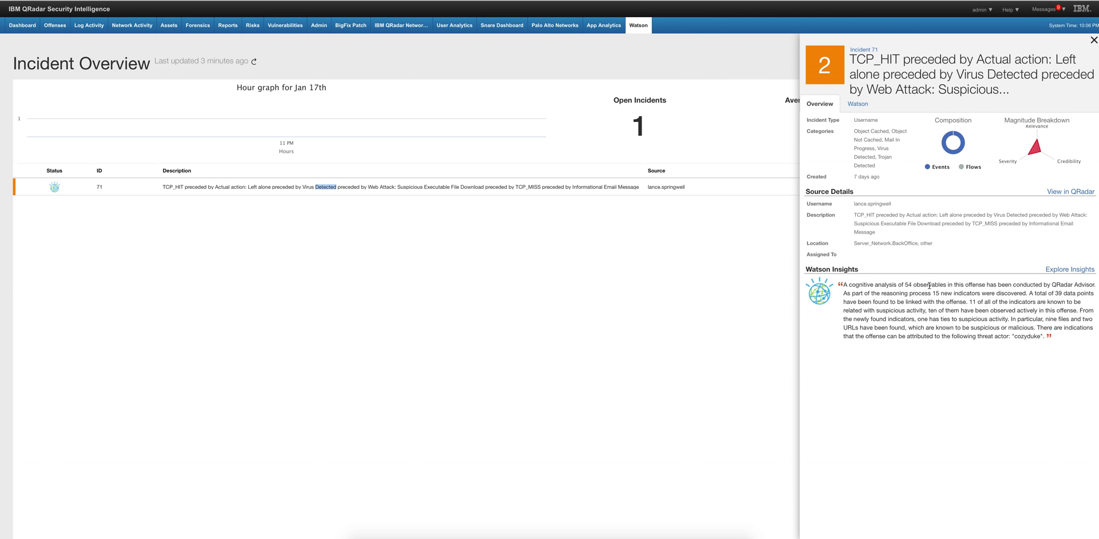
pyautogui.click(1066, 271)
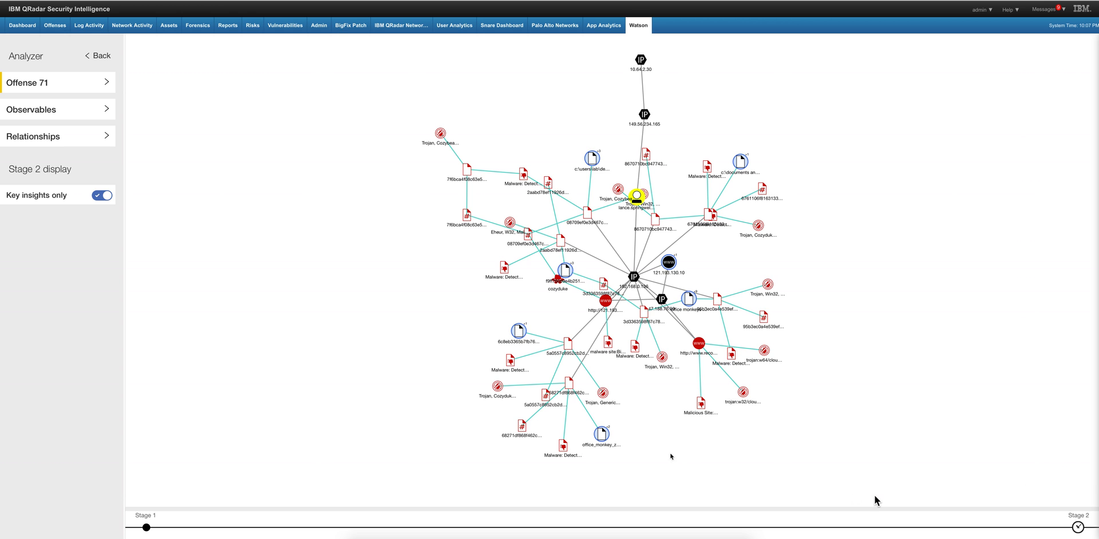
# Show the Stage 1 local-data graph and expand its Observables and Relationships lists
pyautogui.click(146, 528)
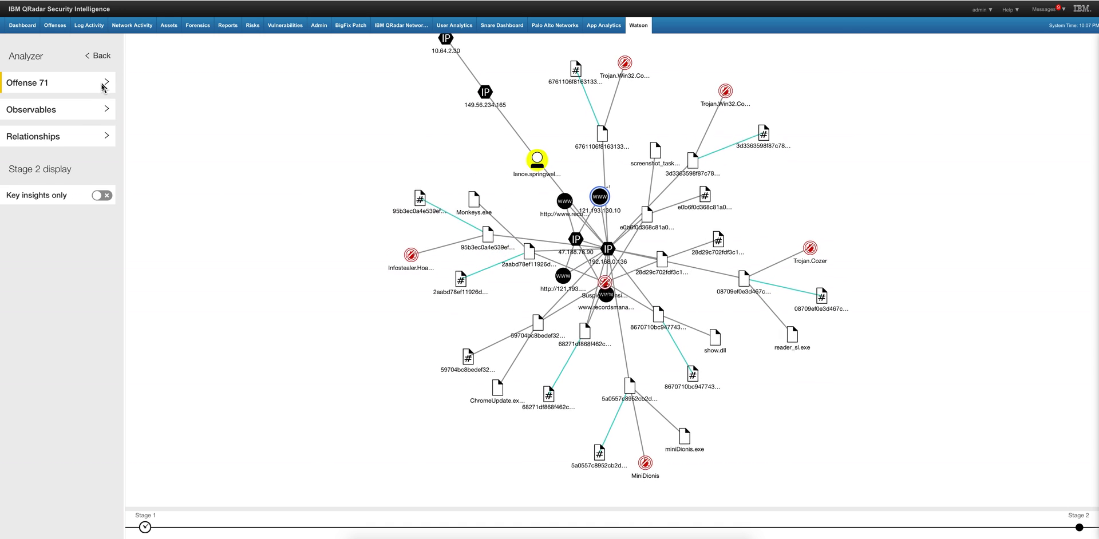
pyautogui.click(105, 109)
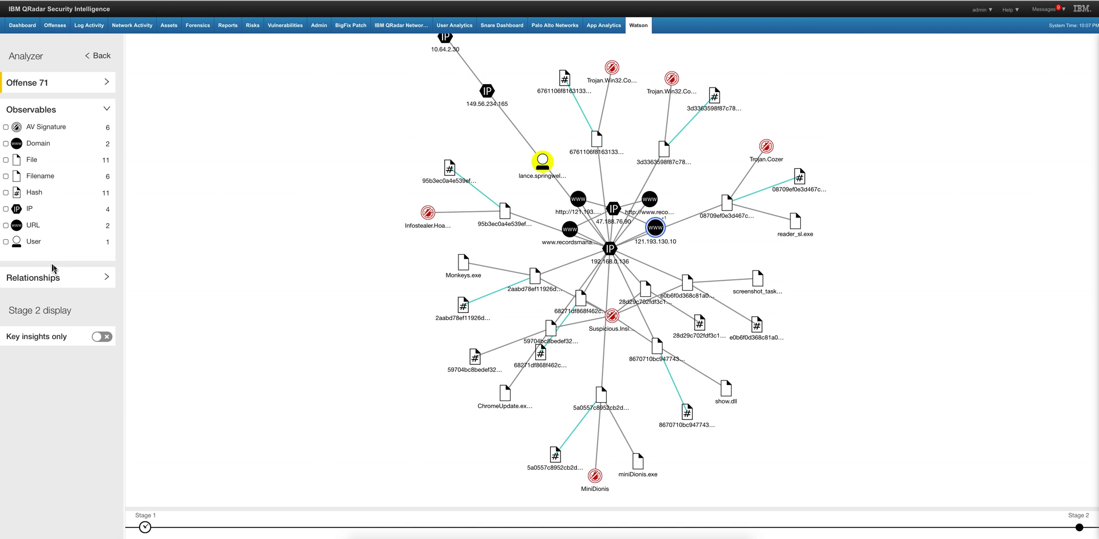
pyautogui.click(87, 284)
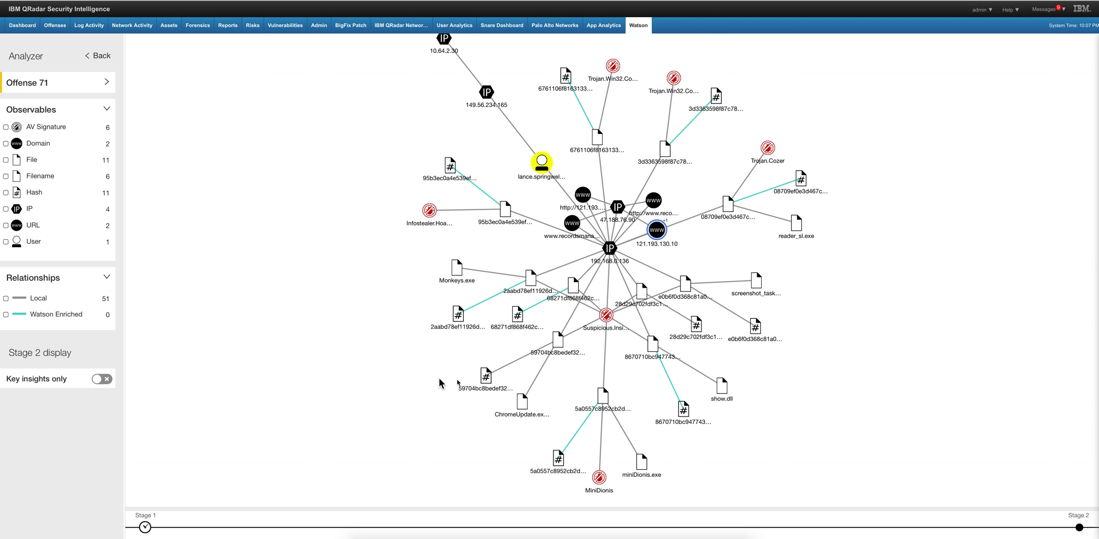
# Switch to Stage 2, review cozyduke's two reference links, then inspect the amdhcp32.dll node
pyautogui.click(1078, 528)
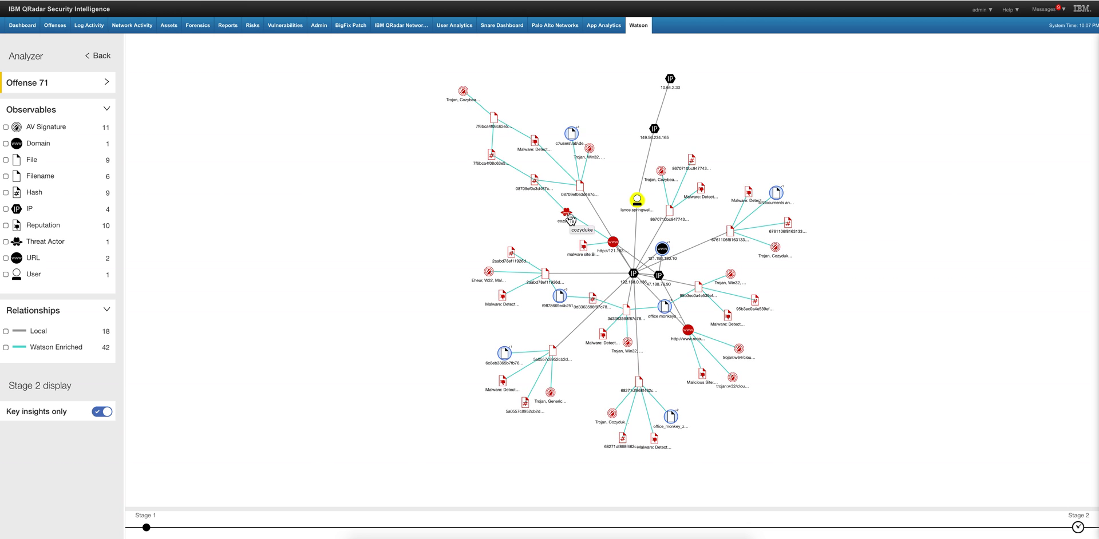
pyautogui.click(568, 216)
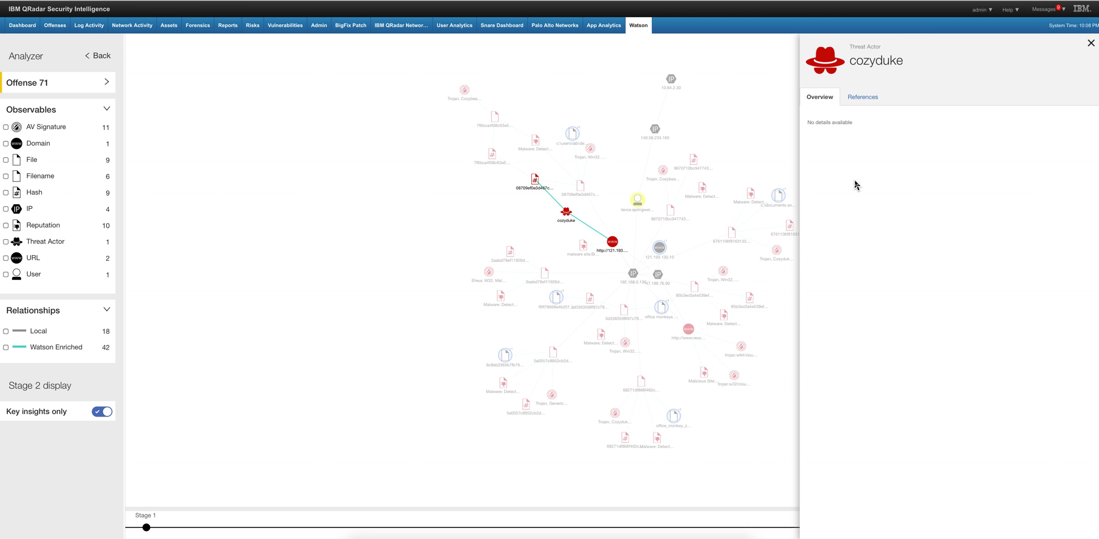
pyautogui.click(867, 100)
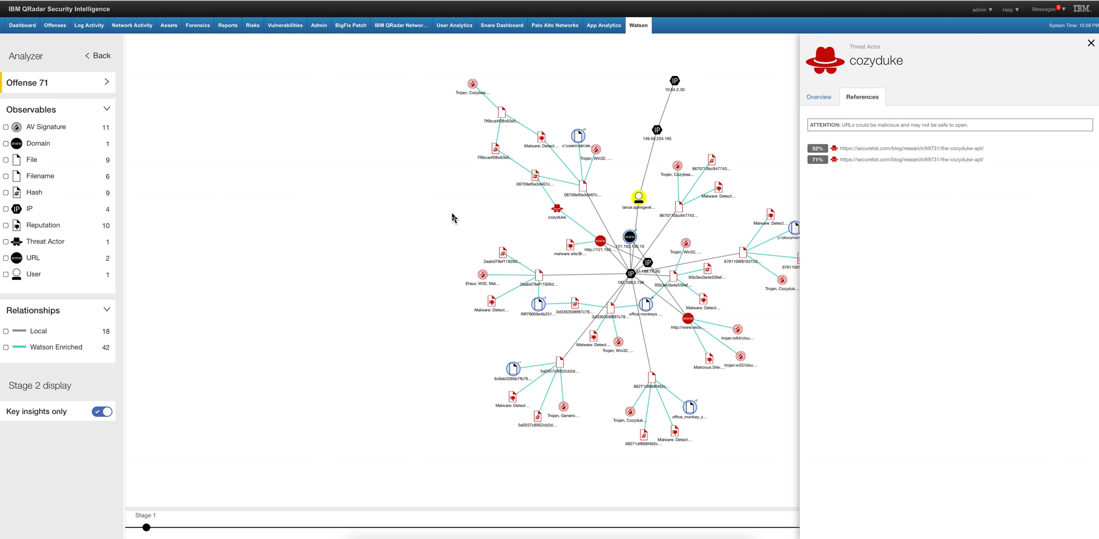
pyautogui.click(795, 229)
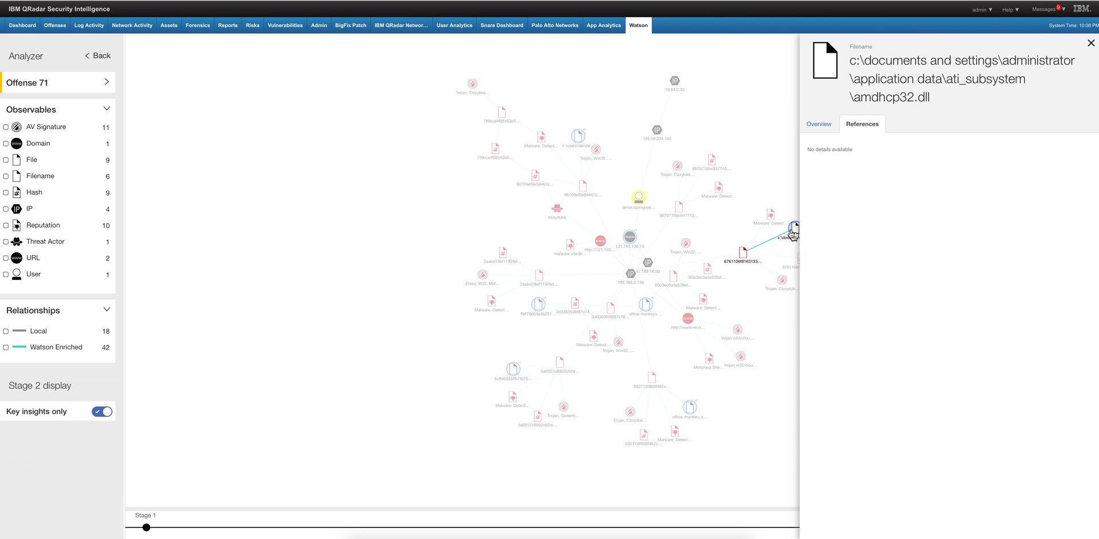
# Restore the full Stage 2 graph and close the amdhcp32.dll details panel
pyautogui.click(752, 230)
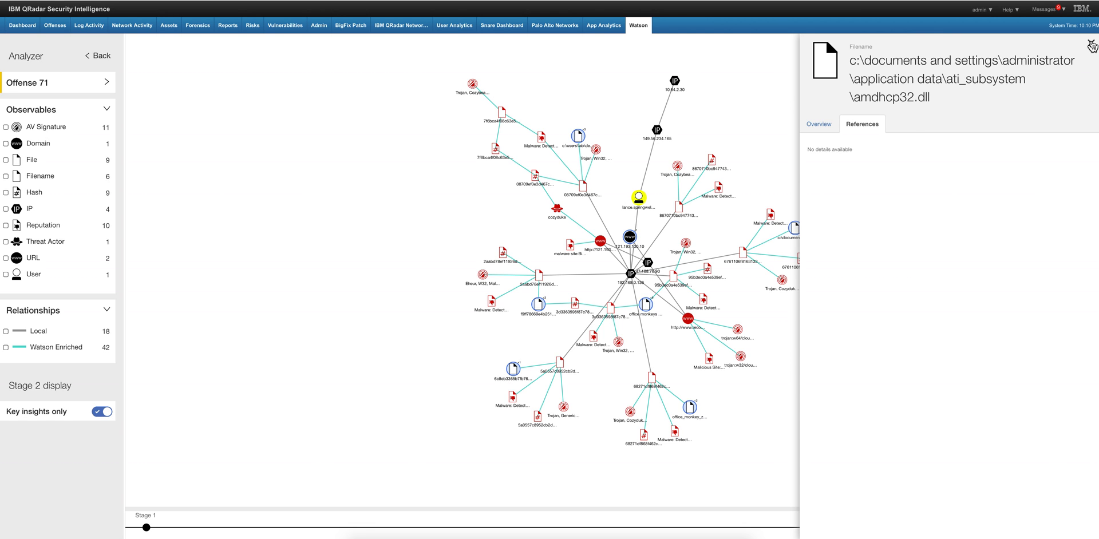
pyautogui.click(1091, 46)
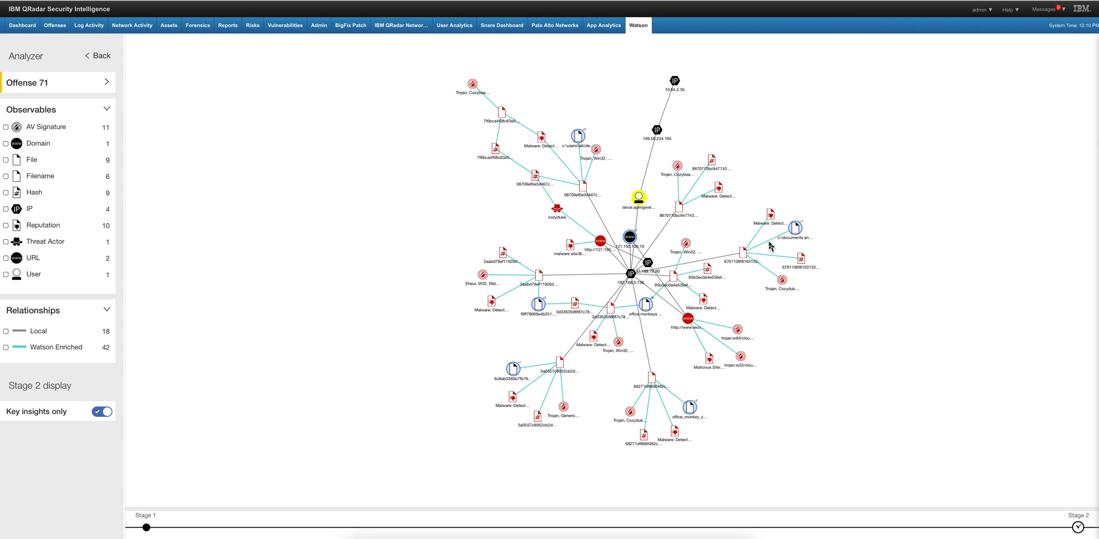